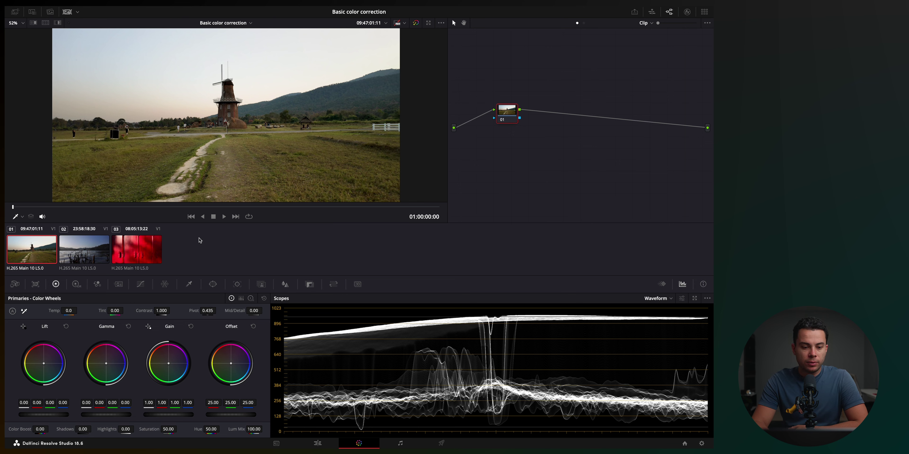
# - Look through the three clips in the timeline, ending on the windmill clip
pyautogui.click(89, 253)
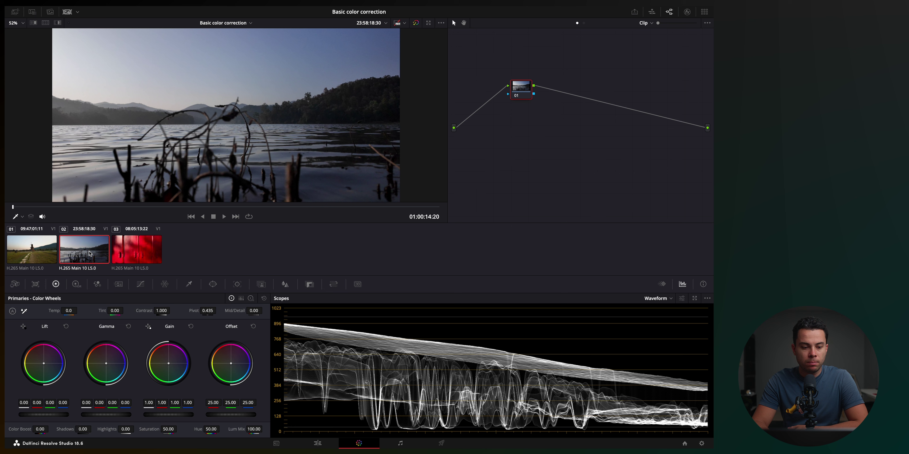
pyautogui.click(33, 257)
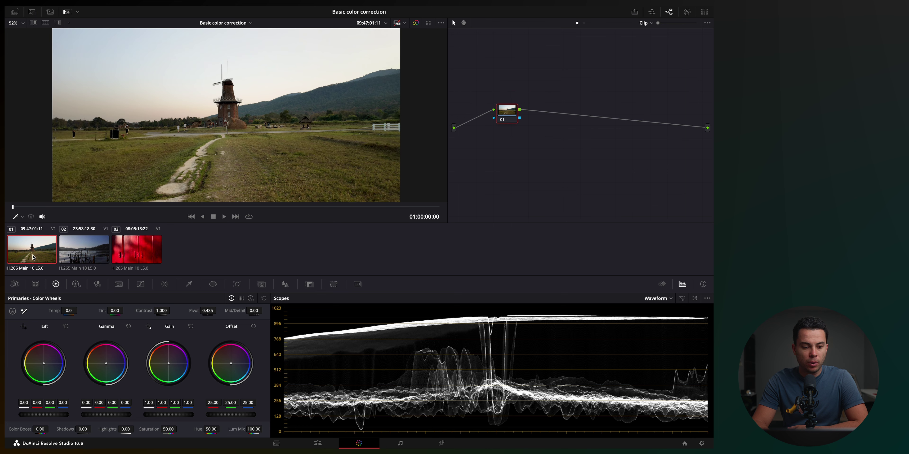
pyautogui.click(99, 242)
pyautogui.click(129, 244)
pyautogui.click(95, 248)
pyautogui.click(40, 250)
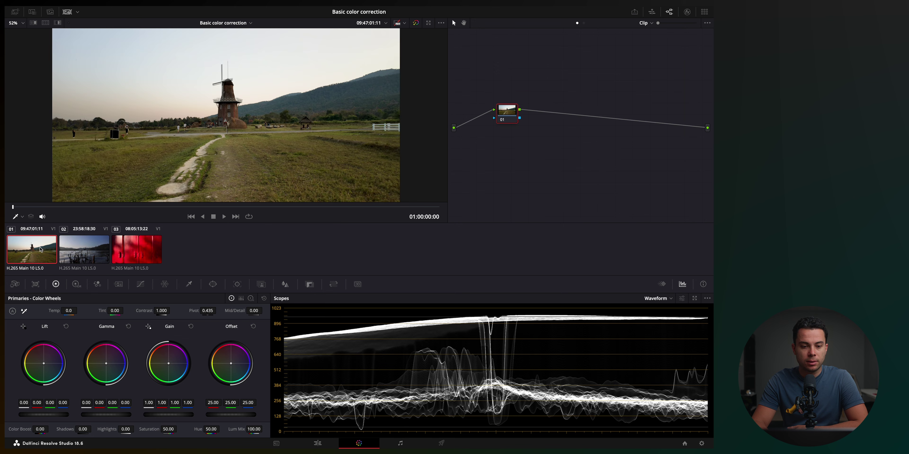
# - Hide the clip thumbnails and label the windmill clip's first node EXP
pyautogui.click(68, 13)
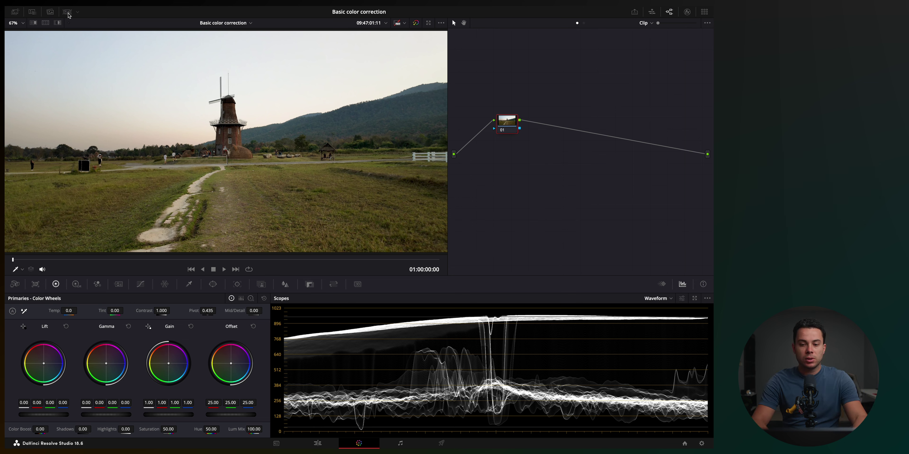
pyautogui.rightClick(501, 128)
pyautogui.click(515, 139)
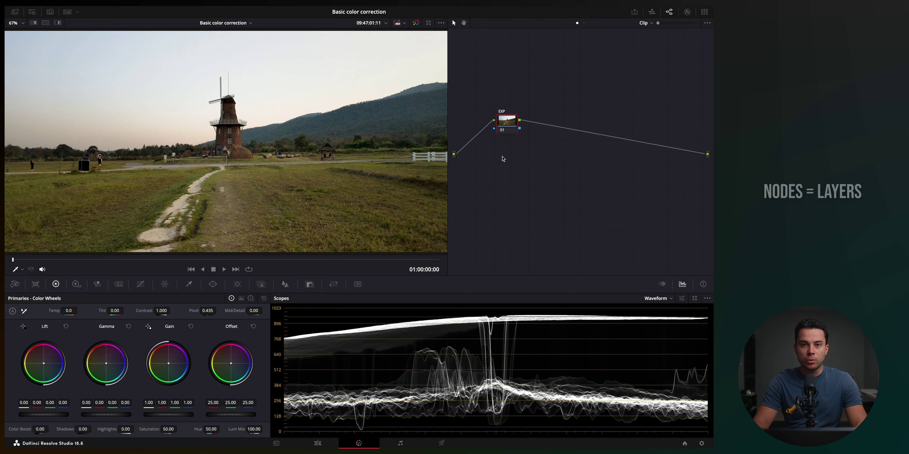
pyautogui.press('Return')
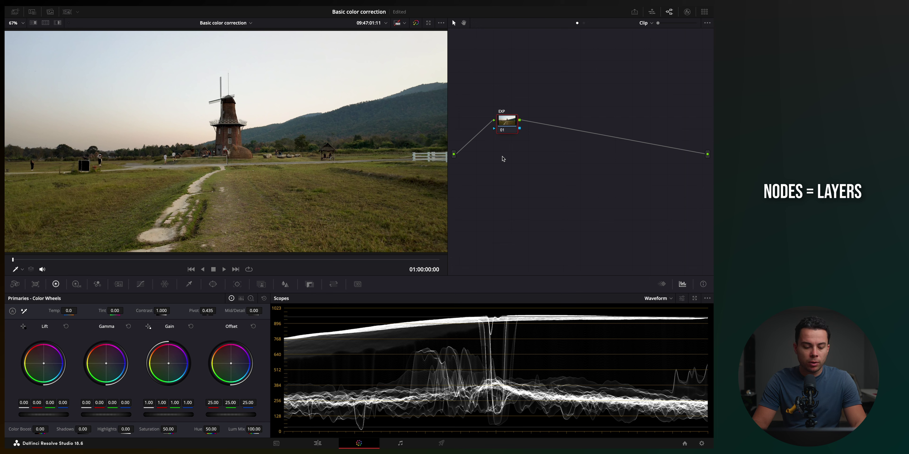
# - Try adding five serial nodes after the EXP node, and undo all of them
pyautogui.hotkey('alt', 's')
pyautogui.hotkey('alt', 's')
pyautogui.hotkey('alt', 's')
pyautogui.hotkey('alt', 's')
pyautogui.hotkey('alt', 's')
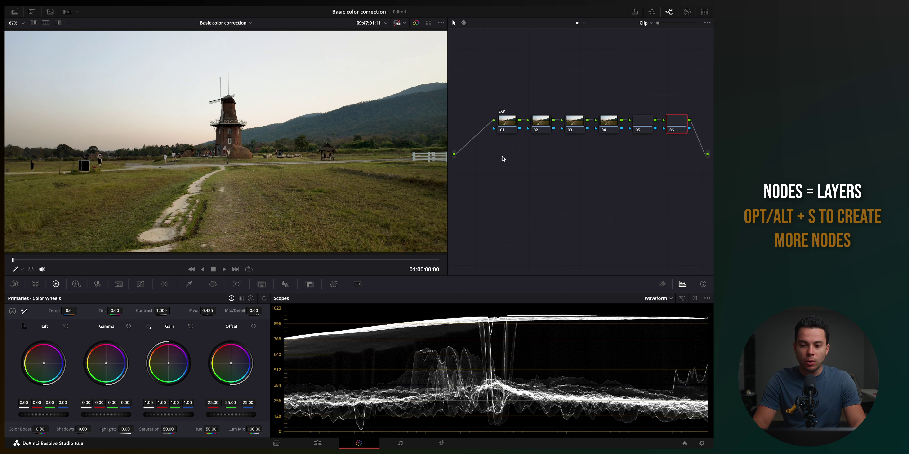
pyautogui.hotkey('ctrl', 'z')
pyautogui.hotkey('ctrl', 'z')
pyautogui.hotkey('ctrl', 'z')
pyautogui.hotkey('ctrl', 'z')
pyautogui.hotkey('ctrl', 'z')
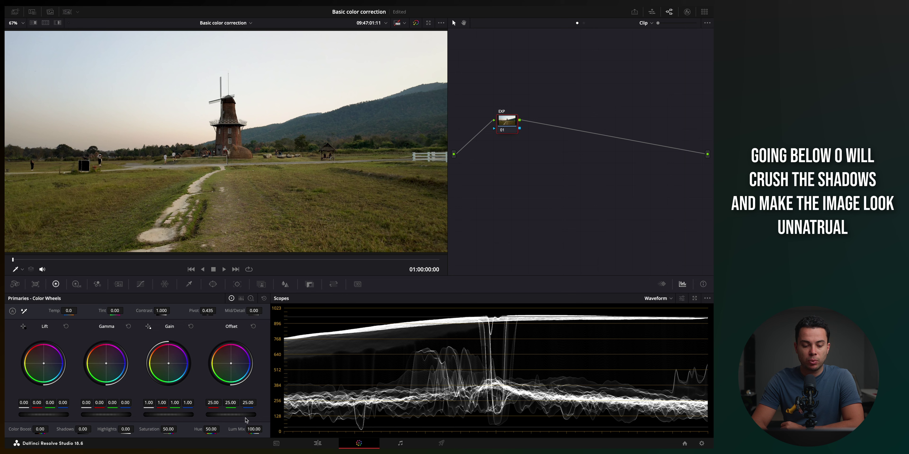
# - Try lowering the master Offset to 5.75, undo it, and try raising the Offset instead
pyautogui.moveTo(246, 418); pyautogui.dragTo(237, 417)
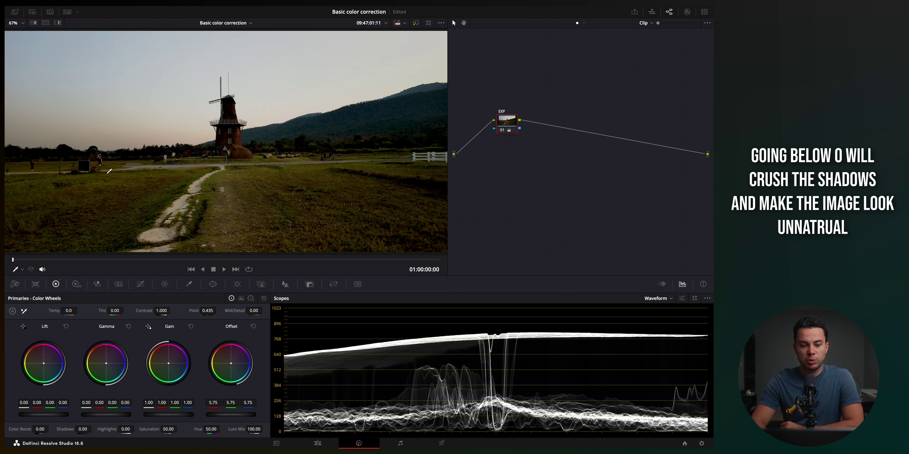
pyautogui.hotkey('ctrl', 'z')
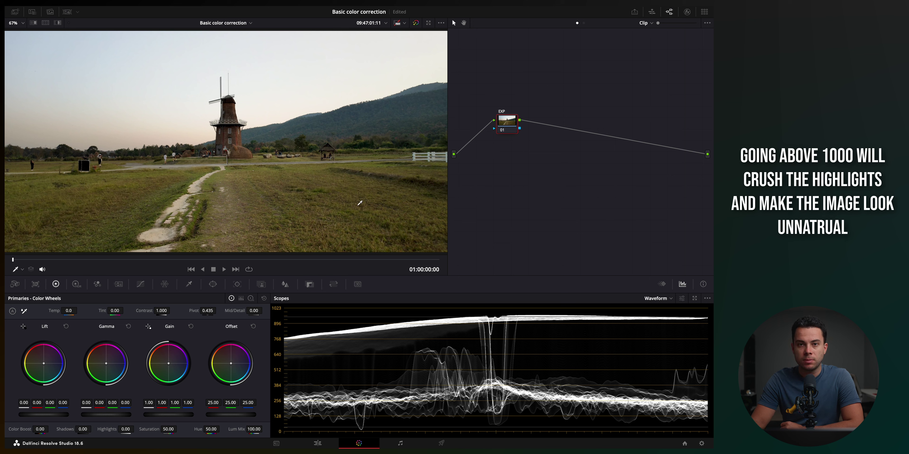
pyautogui.moveTo(230, 414); pyautogui.dragTo(254, 415)
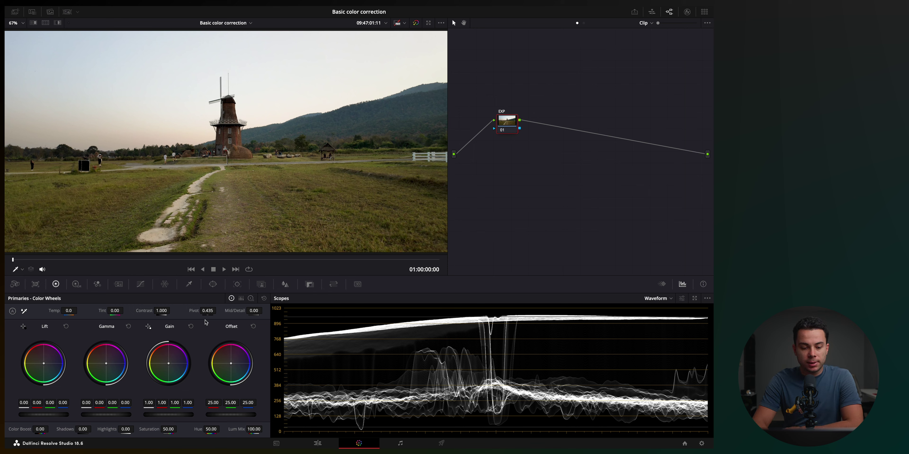
# - Try raising the Contrast of the EXP node to 1.362
pyautogui.moveTo(163, 310); pyautogui.dragTo(172, 310)
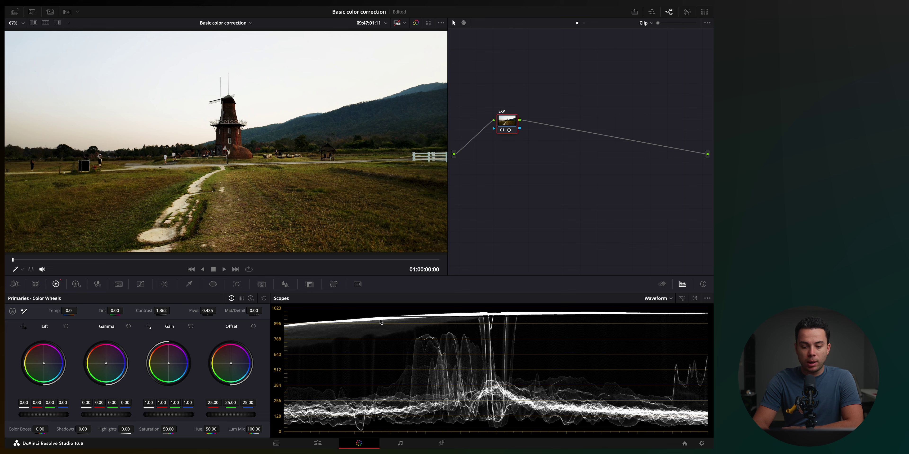
pyautogui.moveTo(161, 311); pyautogui.dragTo(172, 310)
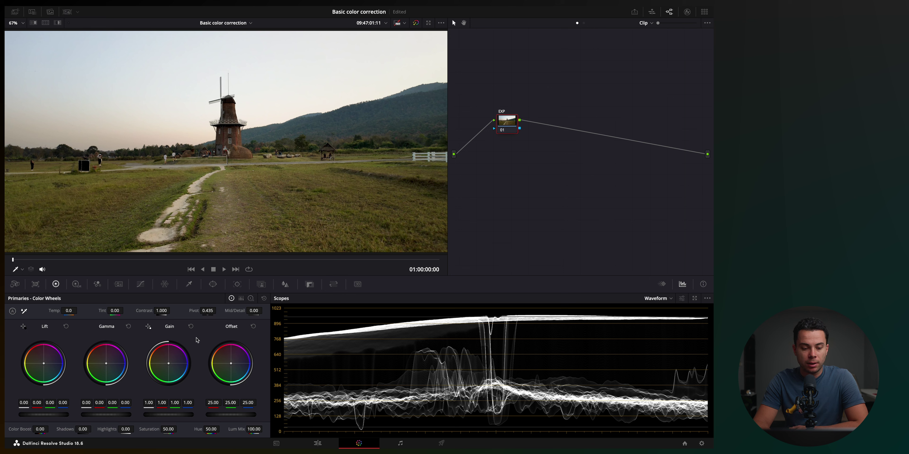
# - Save the project, and set the EXP node's Lift to -0.02, Gamma to -0.01 and Gain to 1.03, comparing with the node off
pyautogui.hotkey('ctrl', 's')
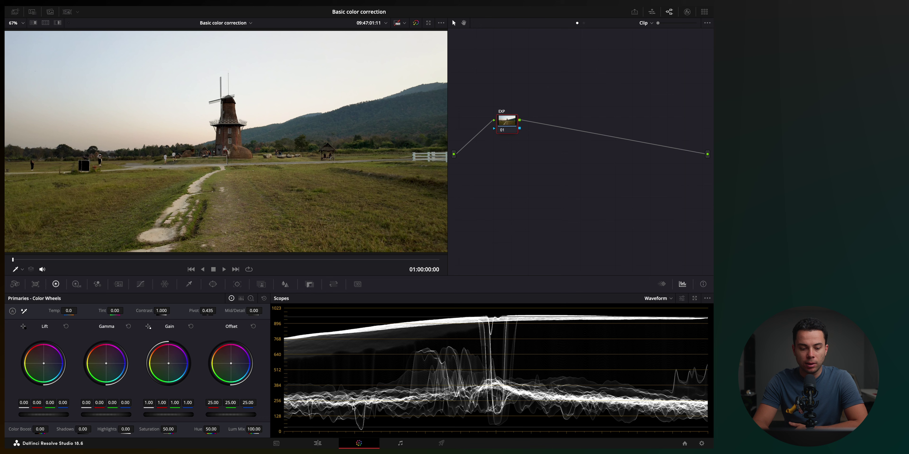
pyautogui.moveTo(43, 415); pyautogui.dragTo(35, 415)
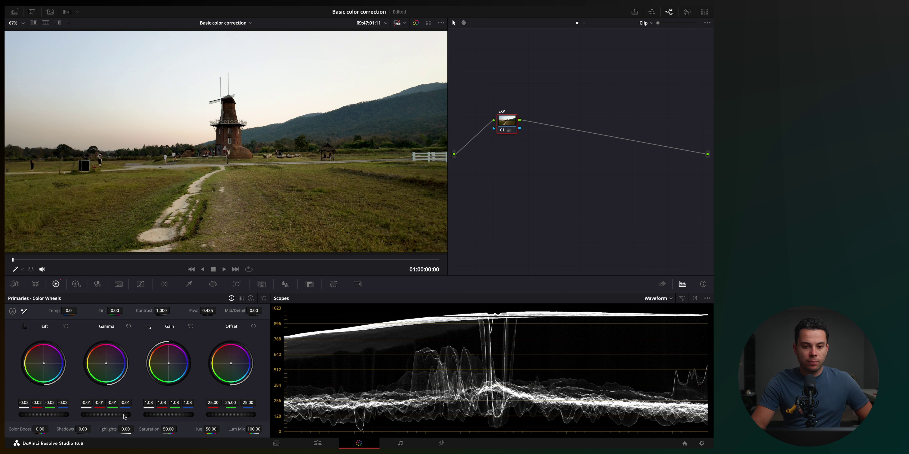
pyautogui.click(503, 130)
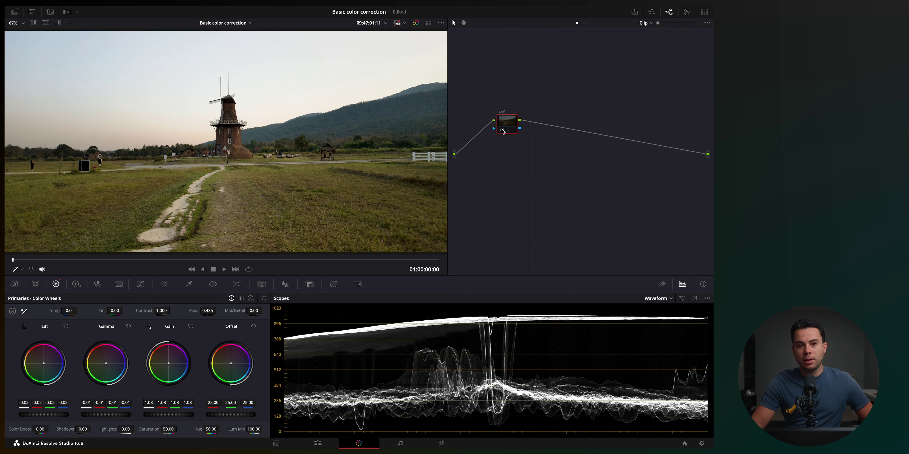
pyautogui.click(502, 131)
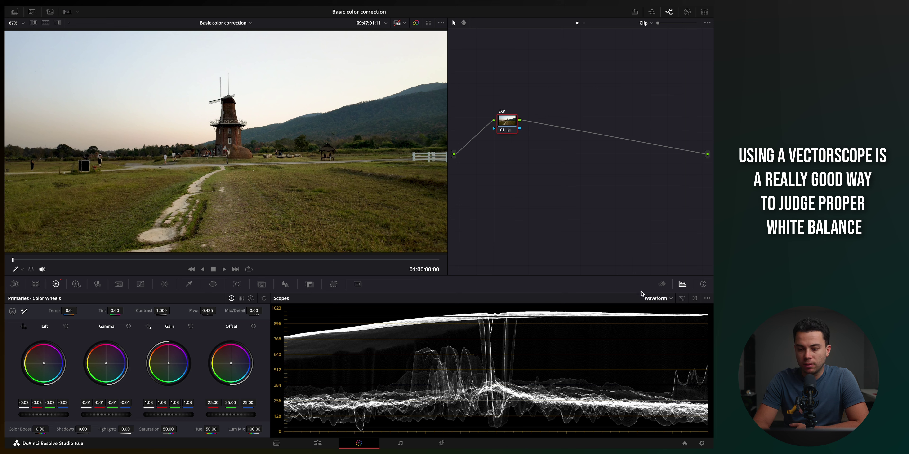
# - Switch the scope to Vectorscope and add a serial node labelled WB after the EXP node
pyautogui.click(656, 298)
pyautogui.click(670, 327)
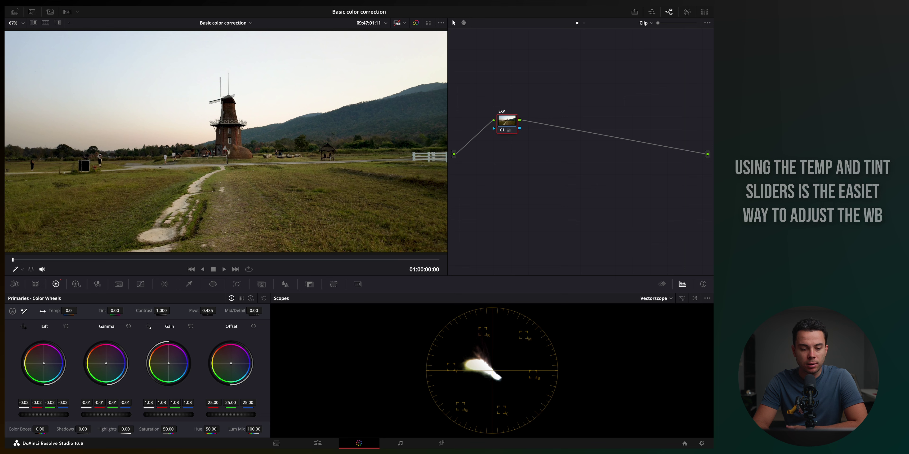
pyautogui.hotkey('alt', 's')
pyautogui.rightClick(531, 123)
pyautogui.click(553, 143)
pyautogui.write('WB')
pyautogui.press('Return')
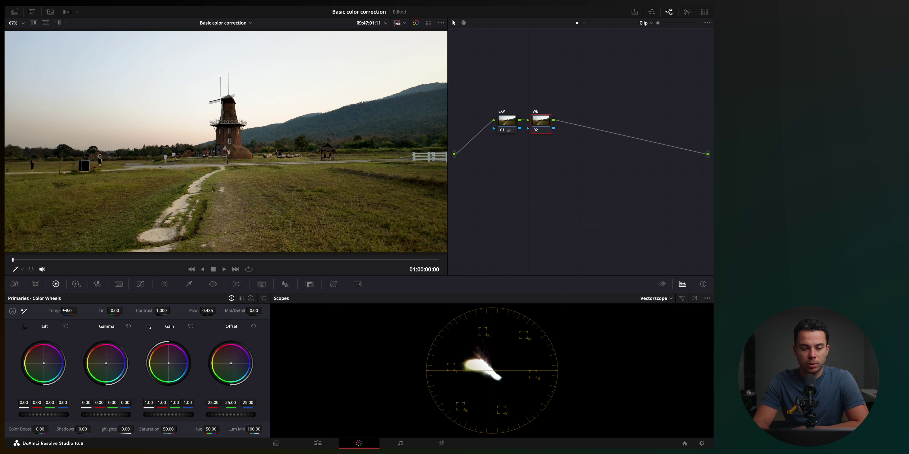
# - Set the WB node's Temp to -200 and Tint to 8.00, checking the white shirts close up with the node off and on
pyautogui.moveTo(53, 310); pyautogui.dragTo(30, 311)
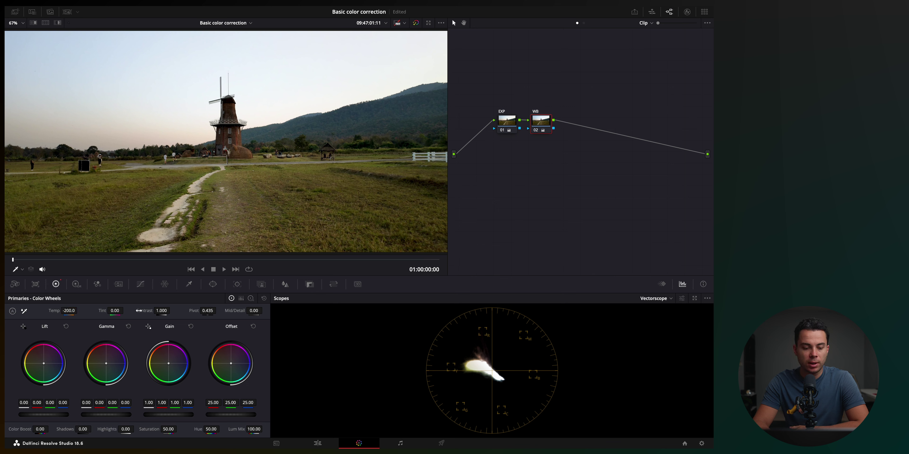
pyautogui.moveTo(113, 312)
pyautogui.mouseDown()
pyautogui.moveTo(125, 310)
pyautogui.moveTo(111, 310)
pyautogui.mouseUp()
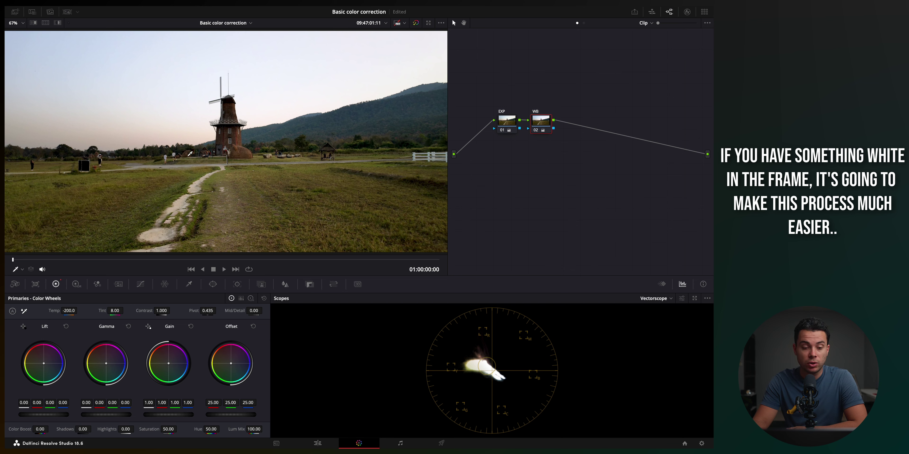
pyautogui.scroll(5, 144, 206)
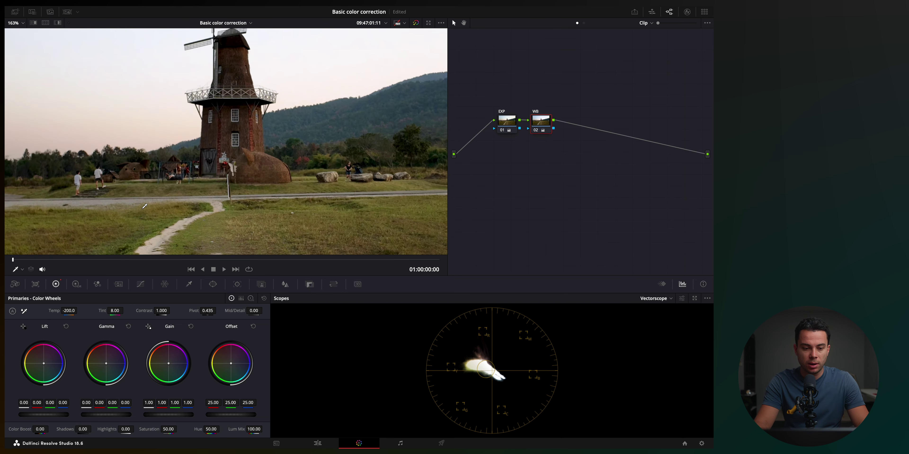
pyautogui.scroll(1, 145, 206)
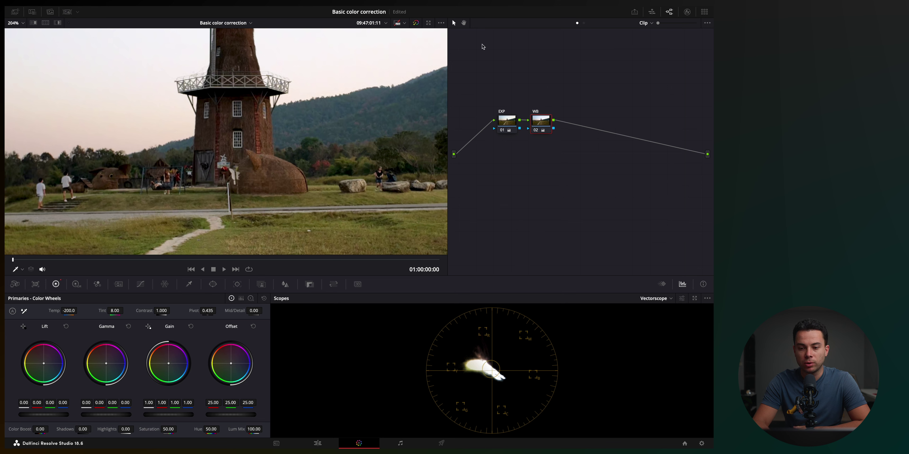
pyautogui.click(535, 130)
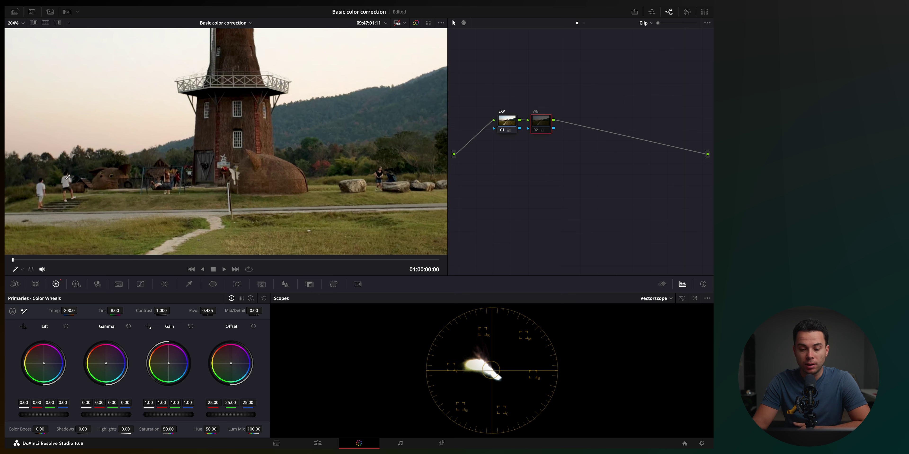
pyautogui.click(536, 132)
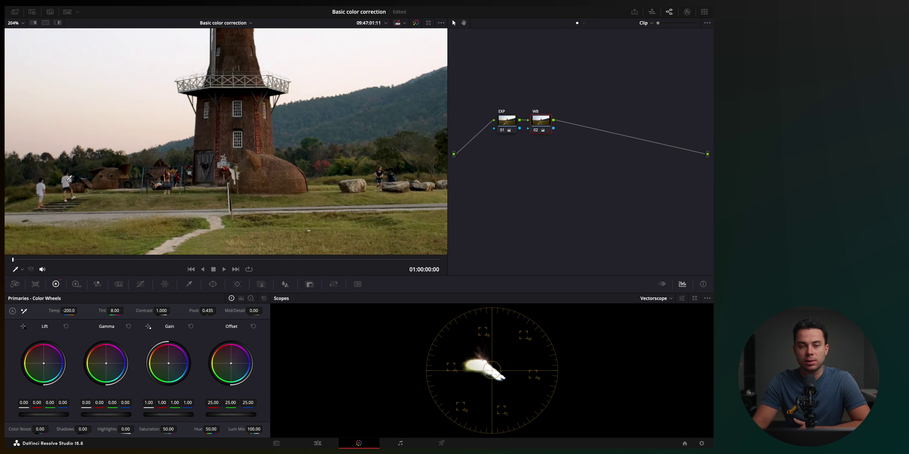
pyautogui.hotkey('shift', 'z')
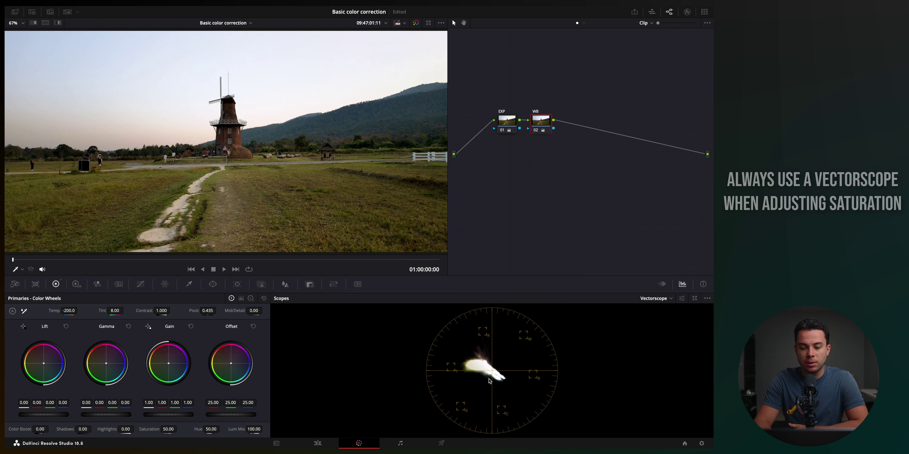
# - Turn off the vectorscope's 2x zoom and add a serial node labelled Sat after the WB node
pyautogui.click(682, 298)
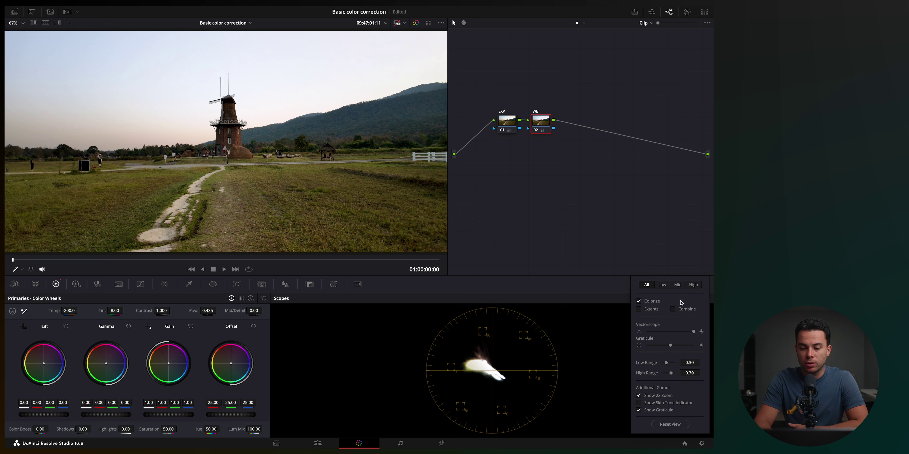
pyautogui.click(639, 396)
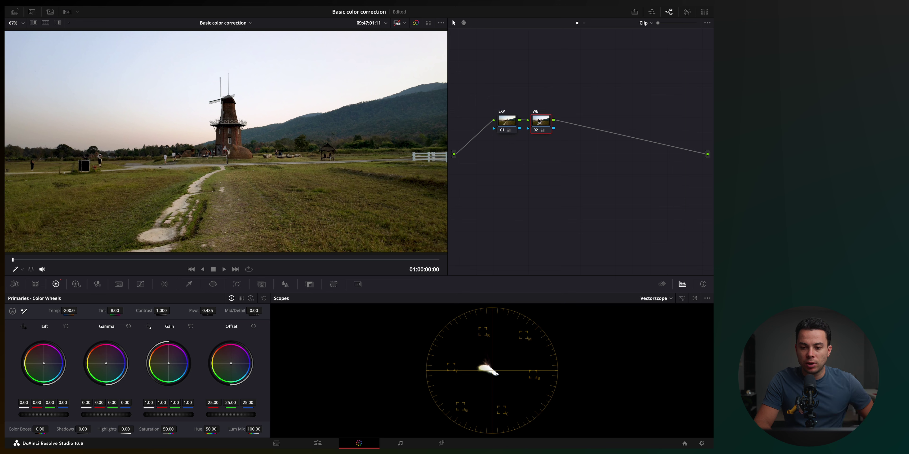
pyautogui.hotkey('alt', 's')
pyautogui.rightClick(579, 131)
pyautogui.click(595, 139)
pyautogui.write('Sat')
pyautogui.press('Return')
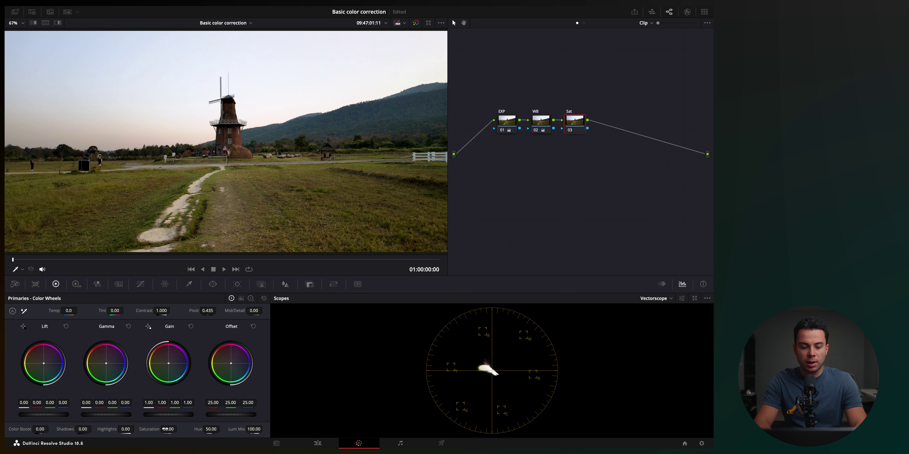
# - Set the Sat node's Saturation to 67 and compare the image with the node off and on
pyautogui.moveTo(164, 430); pyautogui.dragTo(178, 430)
pyautogui.doubleClick(165, 429)
pyautogui.write('67')
pyautogui.press('Return')
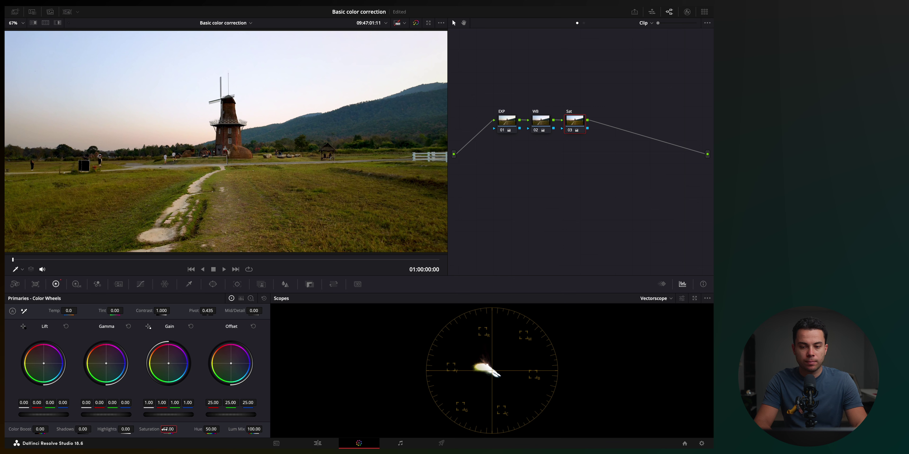
pyautogui.click(570, 130)
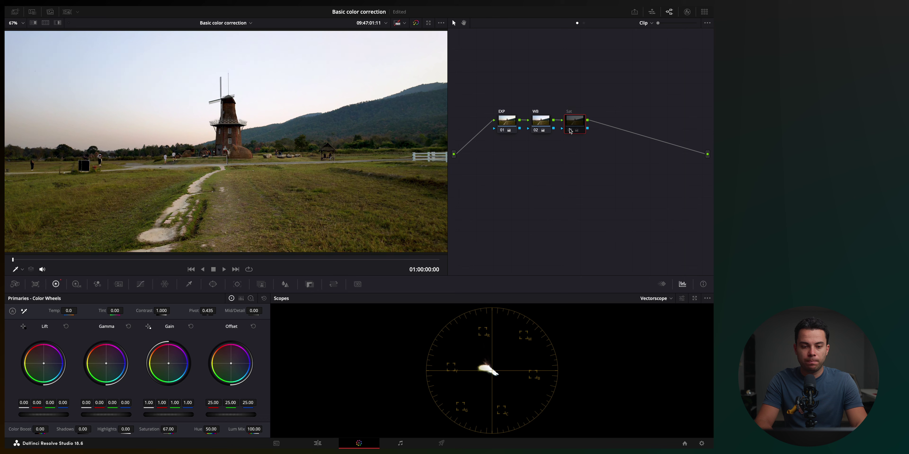
pyautogui.click(570, 131)
# - Compare the windmill image without corrections, with the EXP, WB and Sat nodes re-enabled one by one, and with the whole grade bypassed
pyautogui.click(540, 122)
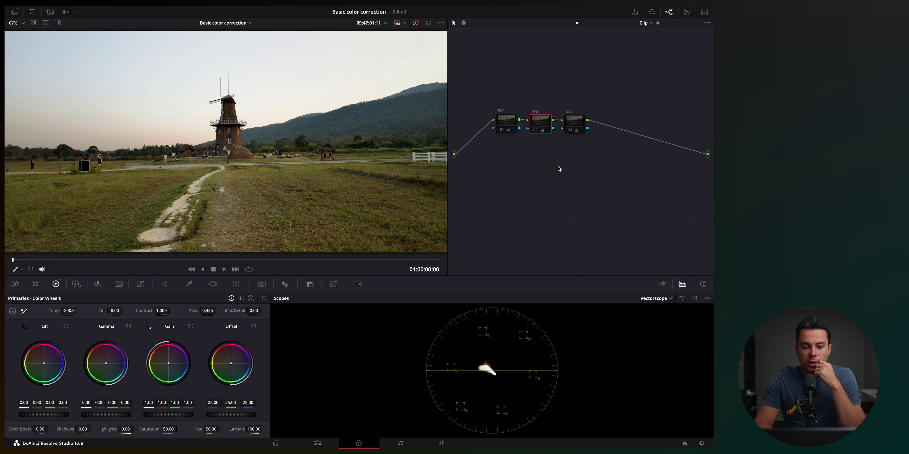
pyautogui.click(514, 123)
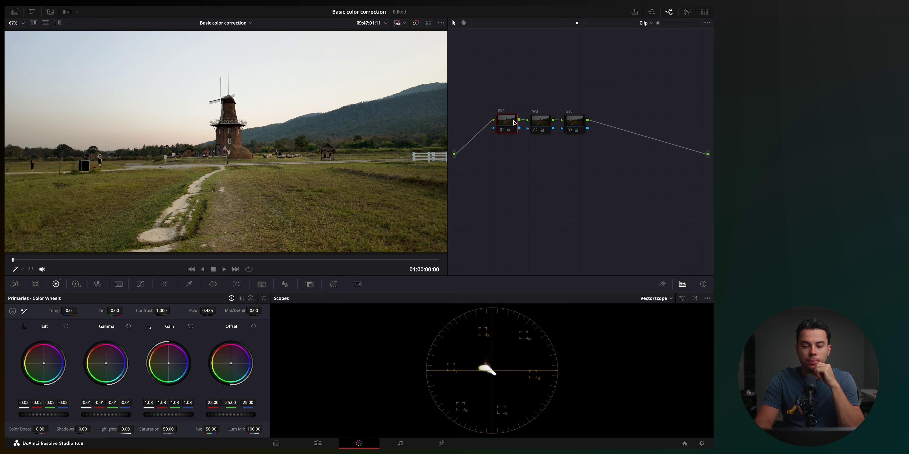
pyautogui.click(503, 131)
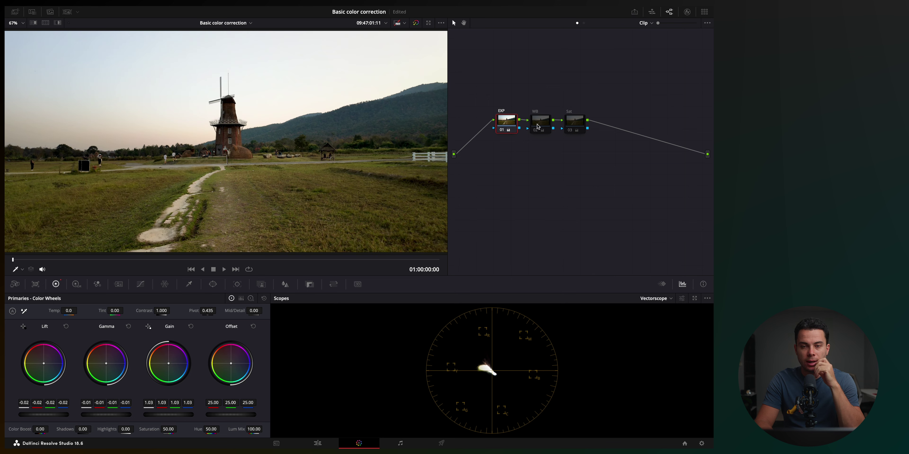
pyautogui.click(535, 132)
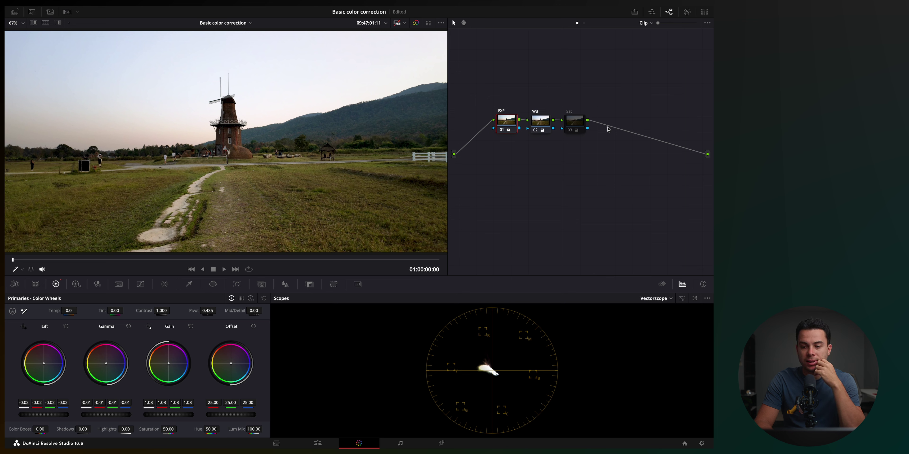
pyautogui.click(573, 130)
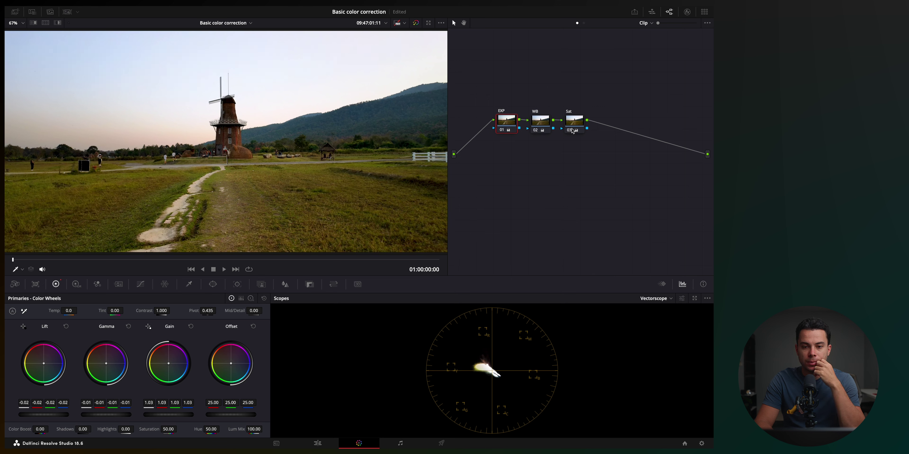
pyautogui.click(416, 23)
pyautogui.click(417, 23)
# - Switch to the second clip, the lake shot, hide the clip thumbnails again and move its node slightly lower in the node graph
pyautogui.click(67, 11)
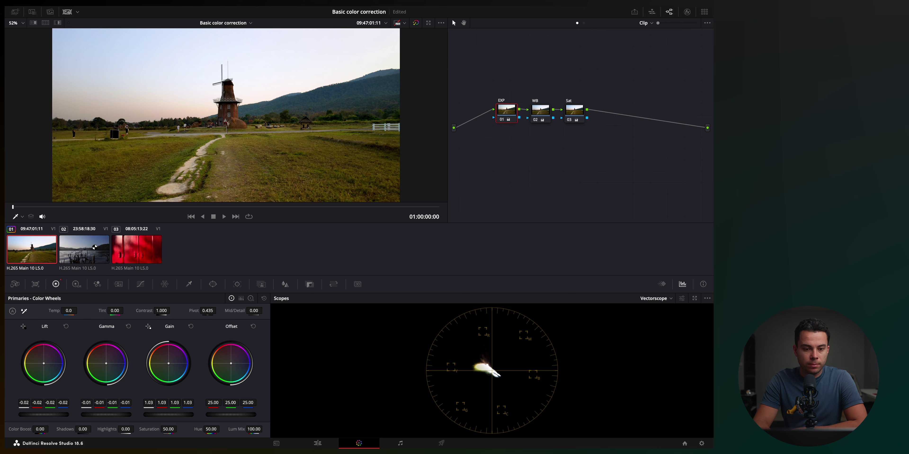
pyautogui.click(84, 249)
pyautogui.click(67, 11)
pyautogui.moveTo(517, 100); pyautogui.dragTo(513, 135)
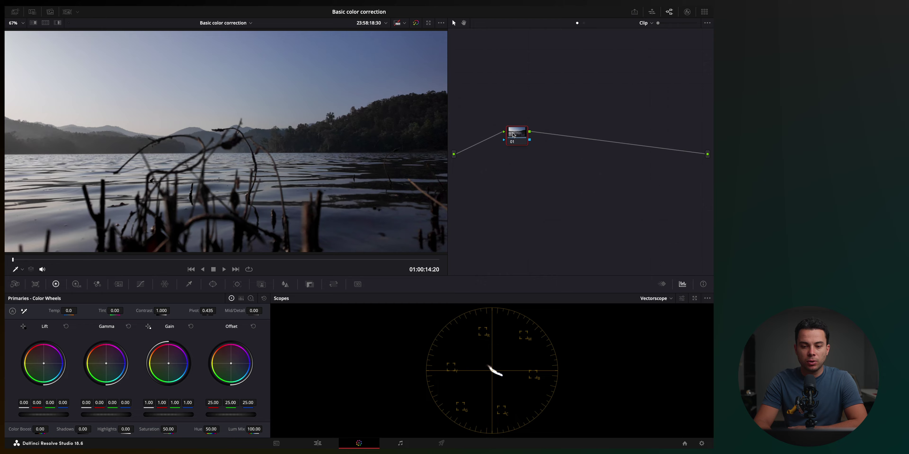
# - Switch the scope to Waveform and, with the playhead at 01:00:18:06, set the first node's Offset to 35.10
pyautogui.click(656, 298)
pyautogui.click(658, 317)
pyautogui.moveTo(121, 259); pyautogui.dragTo(214, 256)
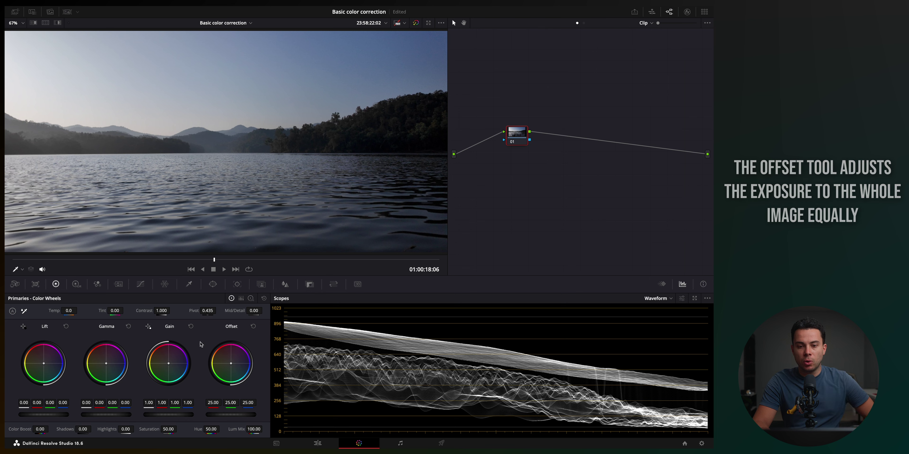
pyautogui.moveTo(229, 415); pyautogui.dragTo(255, 415)
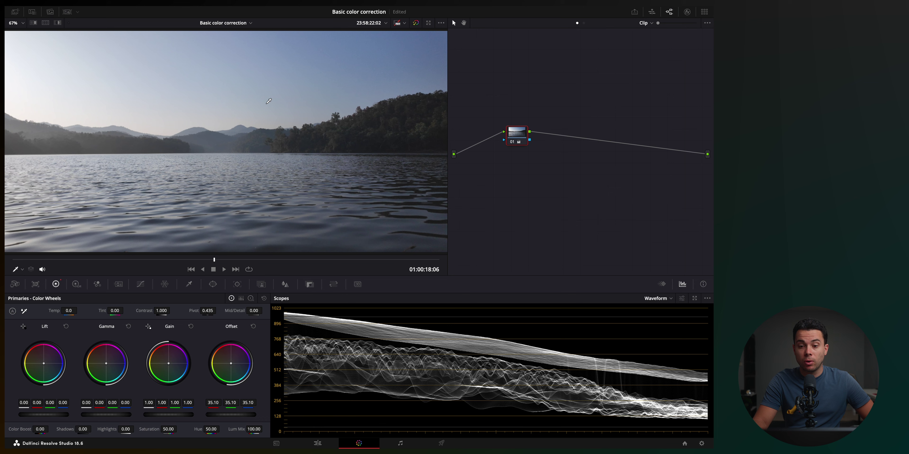
# - Add a serial node after the first one, labelling the first node EXP and the second CON
pyautogui.hotkey('alt', 's')
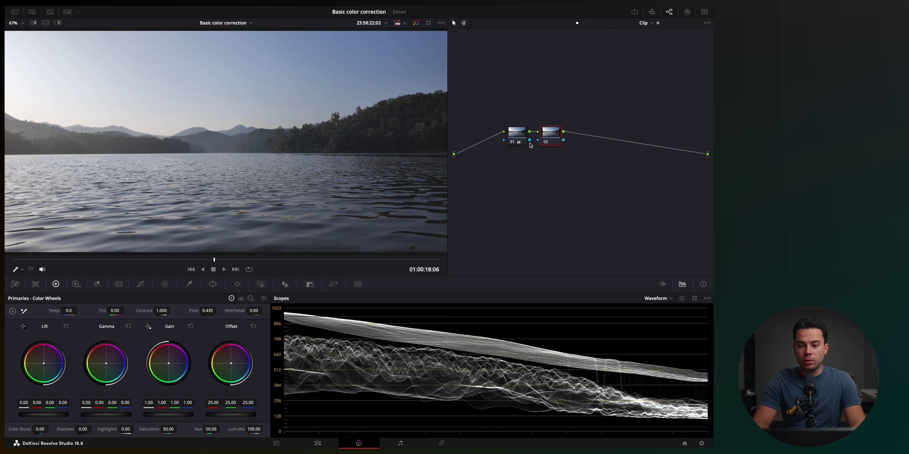
pyautogui.rightClick(520, 138)
pyautogui.click(540, 165)
pyautogui.write('EXP')
pyautogui.click(552, 138)
pyautogui.rightClick(553, 138)
pyautogui.click(572, 166)
pyautogui.write('CON')
pyautogui.click(553, 138)
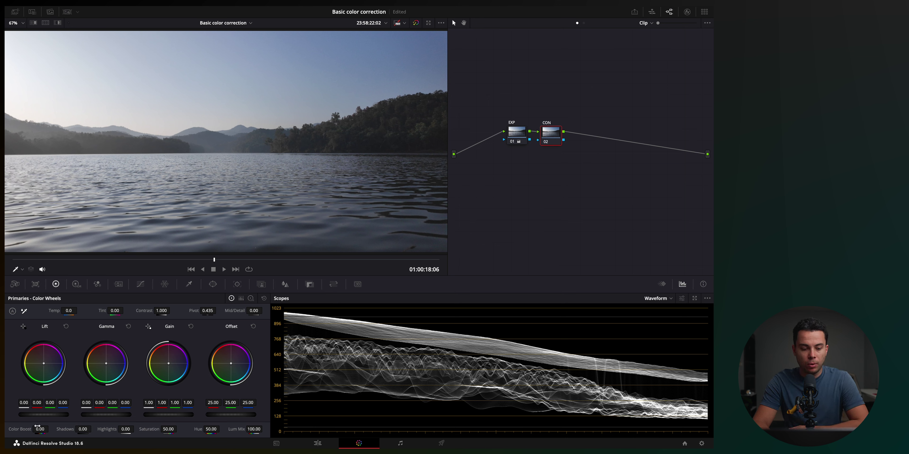
# - Set the CON node's Lift to -0.01, Gain to 1.02 and Gamma to -0.02, guided by the waveform
pyautogui.moveTo(50, 416); pyautogui.dragTo(45, 415)
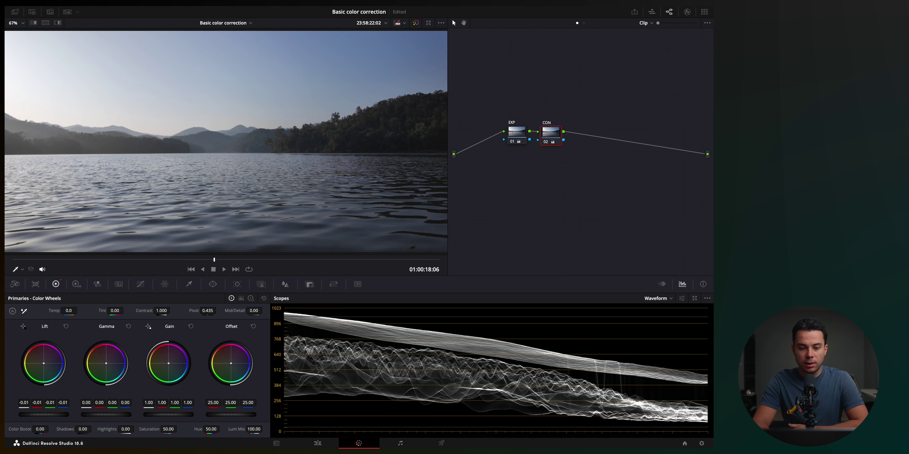
pyautogui.moveTo(115, 417); pyautogui.dragTo(161, 415)
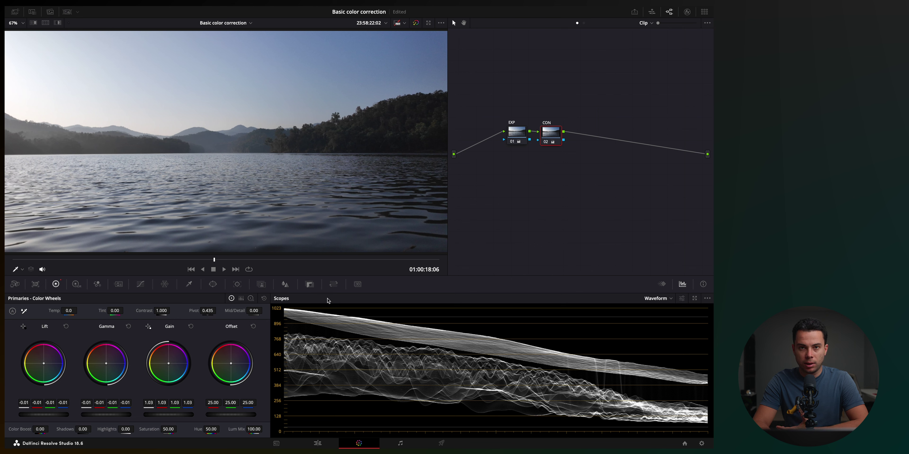
pyautogui.moveTo(160, 414); pyautogui.dragTo(102, 415)
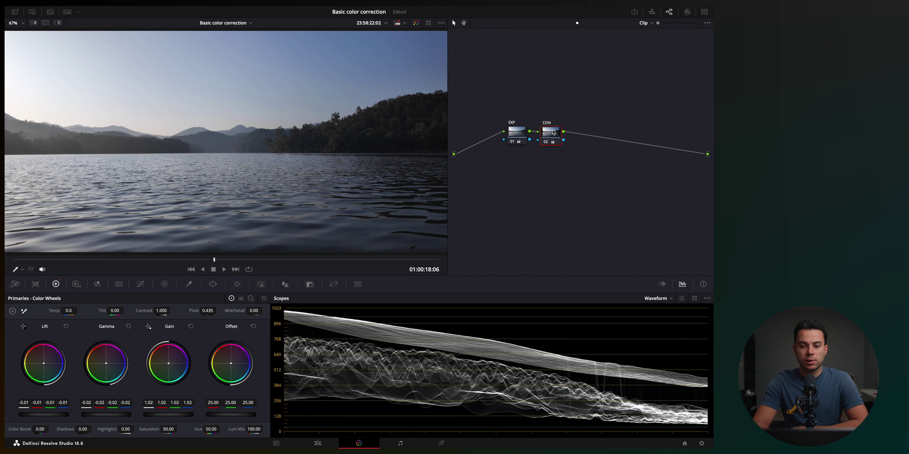
# - Compare the lake image with the CON and EXP nodes off and on, and set the CON node's Gamma to -0.03
pyautogui.click(545, 142)
pyautogui.click(546, 143)
pyautogui.click(510, 142)
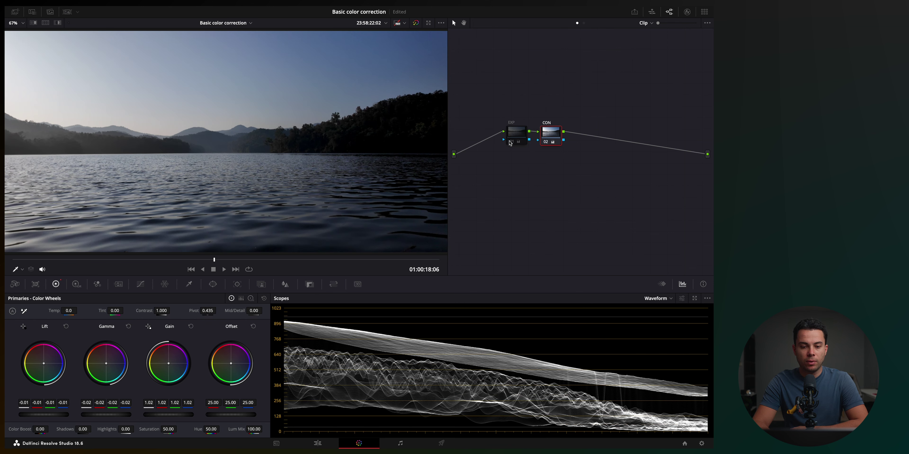
pyautogui.click(511, 141)
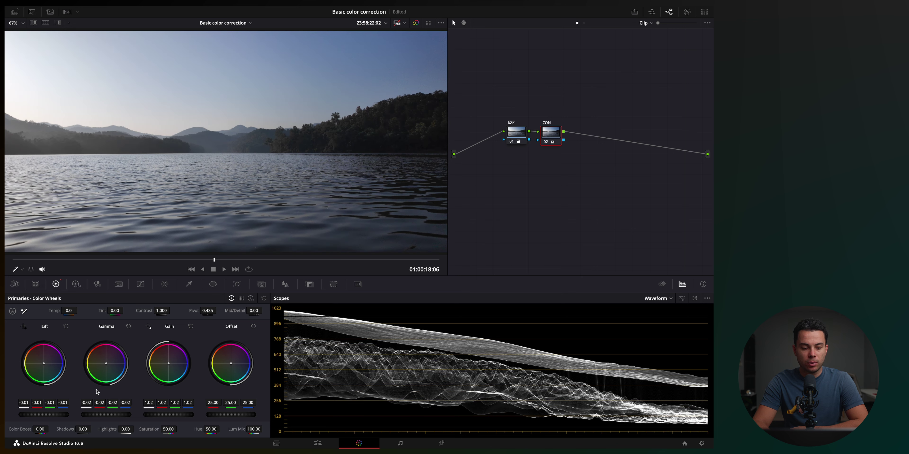
pyautogui.moveTo(103, 417); pyautogui.dragTo(99, 417)
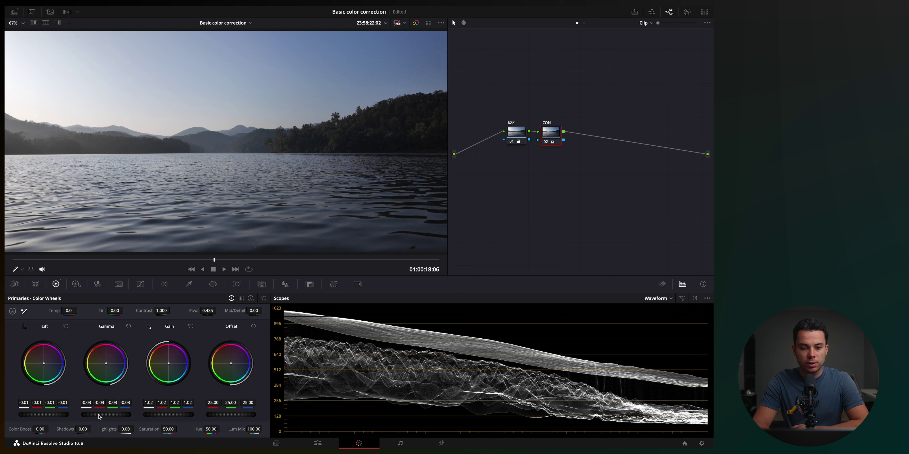
# - Add a serial node labelled WB after the CON node
pyautogui.hotkey('alt', 's')
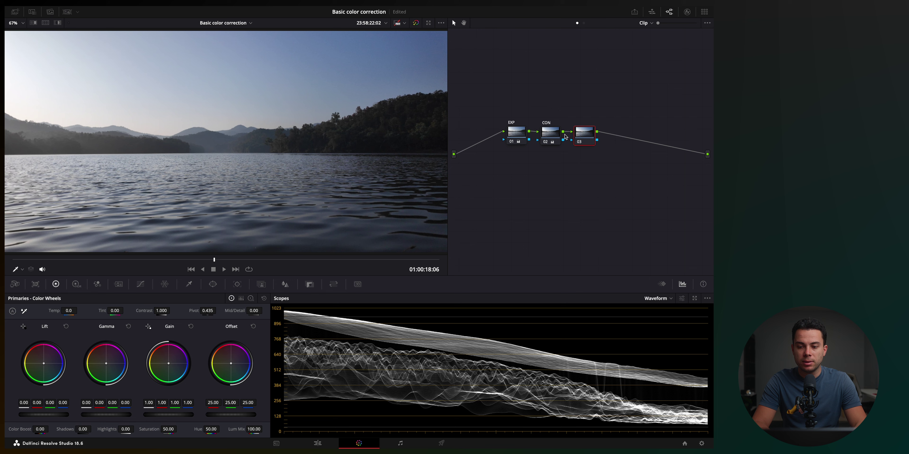
pyautogui.rightClick(580, 137)
pyautogui.click(594, 149)
pyautogui.write('WB')
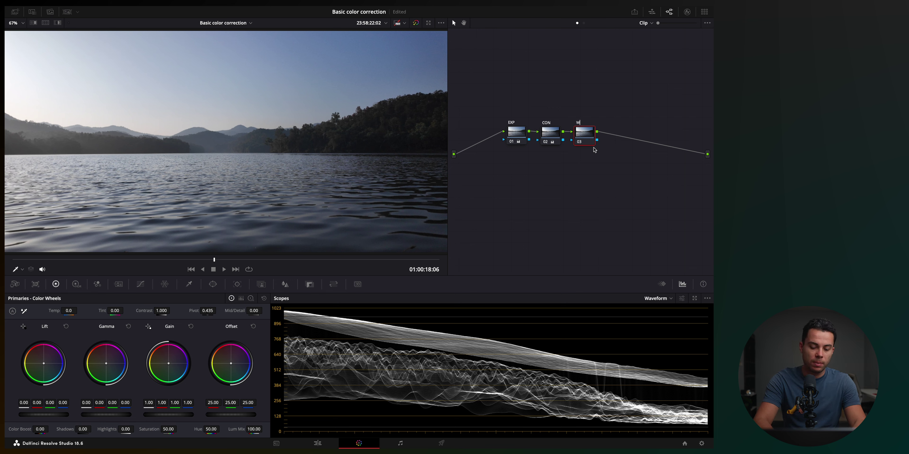
pyautogui.press('Return')
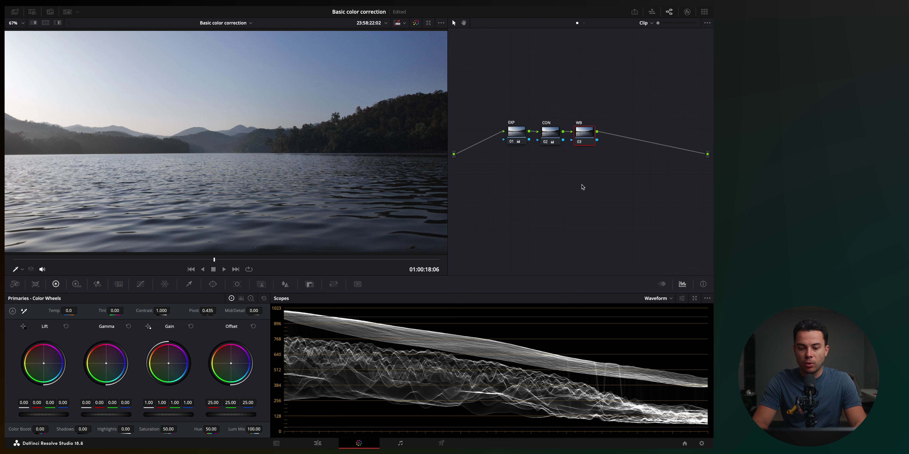
# - Switch the scope to Vectorscope and turn on its 2x zoom
pyautogui.click(665, 299)
pyautogui.click(663, 325)
pyautogui.click(682, 300)
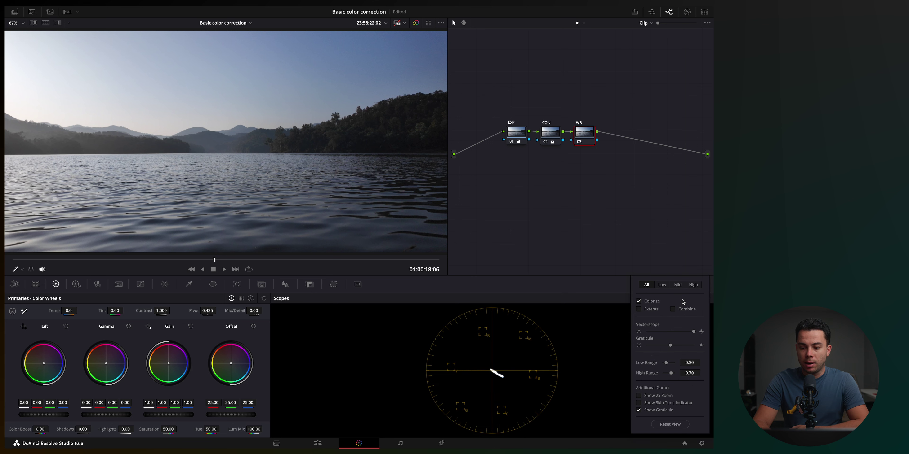
pyautogui.click(639, 395)
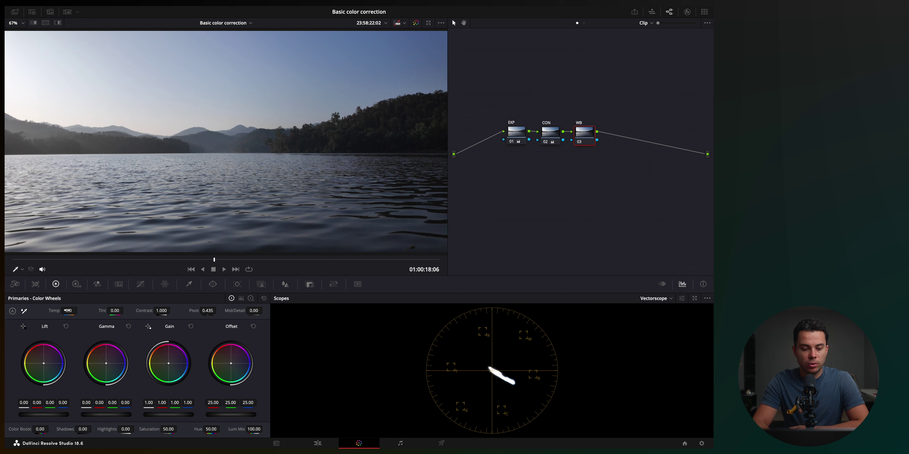
# - Set the WB node's Temp to 270 to warm the lake image
pyautogui.moveTo(69, 310); pyautogui.dragTo(85, 310)
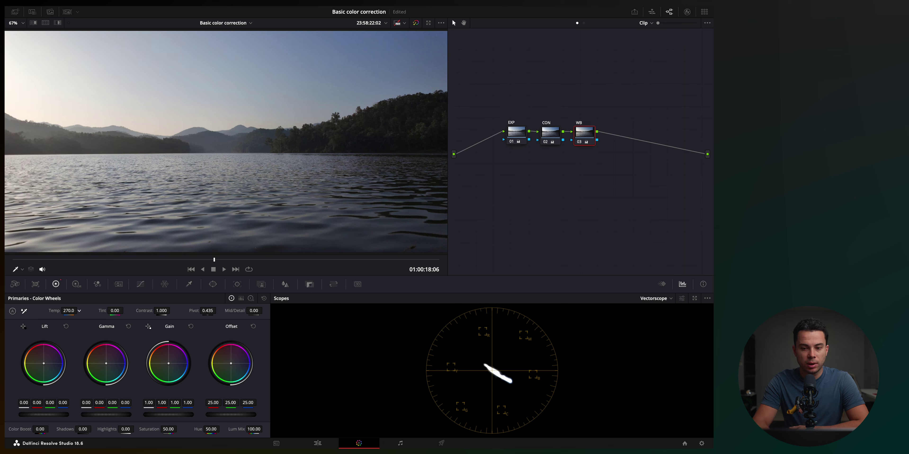